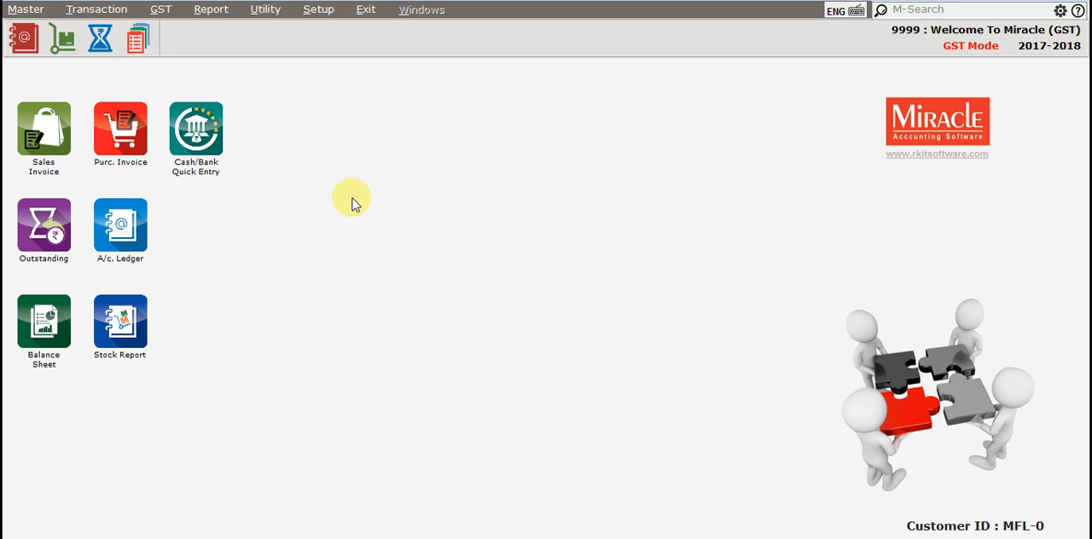
- Open the GST Slab list to review the SGST, CGST and IGST rates of each slab
{"action": "key", "text": "alt+g"}
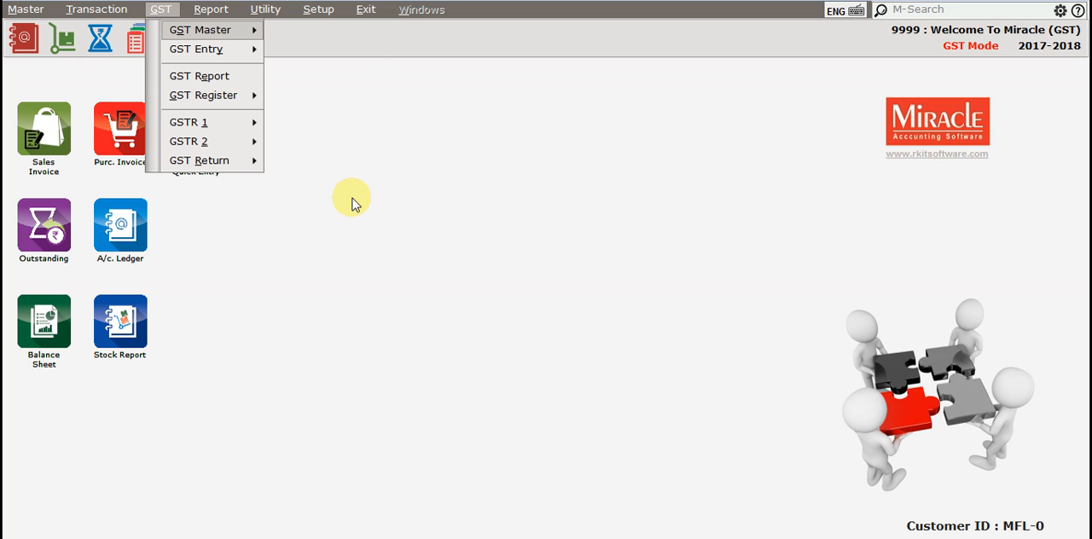
{"action": "key", "text": "Right"}
{"action": "key", "text": "Down"}
{"action": "key", "text": "Up"}
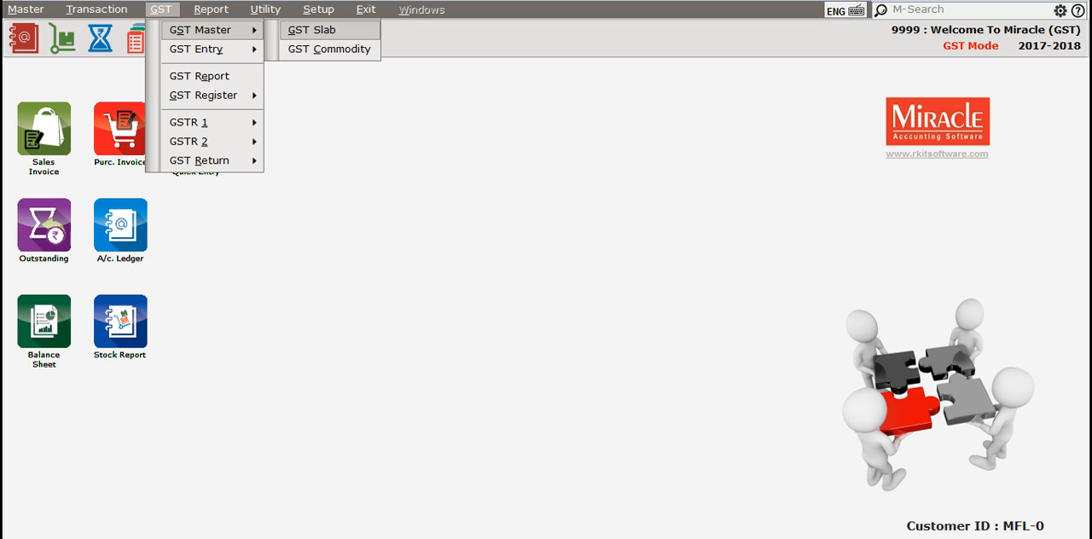
{"action": "key", "text": "Return"}
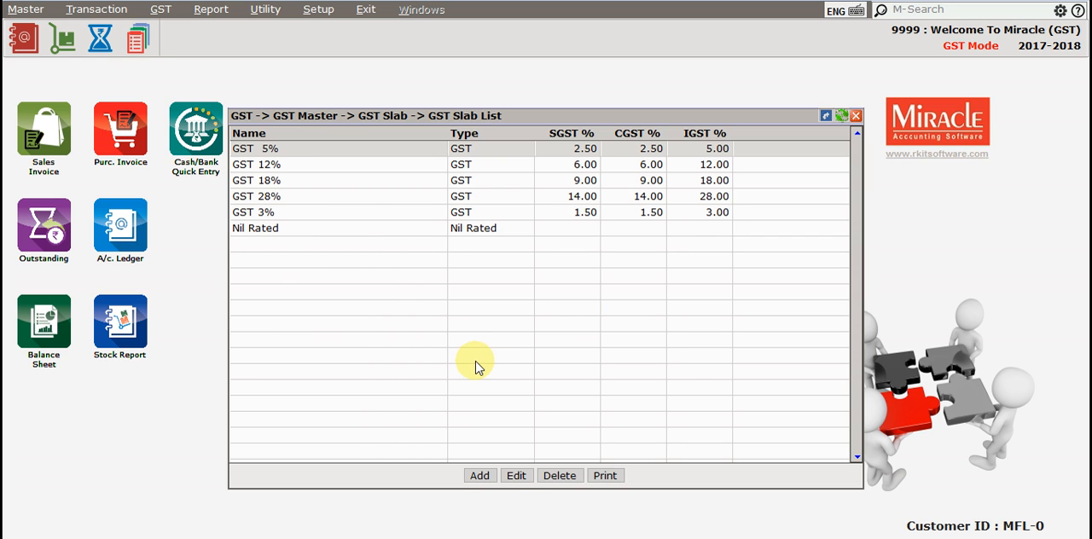
- Close the GST Slab list and open the GST Commodity list
{"action": "key", "text": "Escape"}
{"action": "key", "text": "alt+g"}
{"action": "key", "text": "Right"}
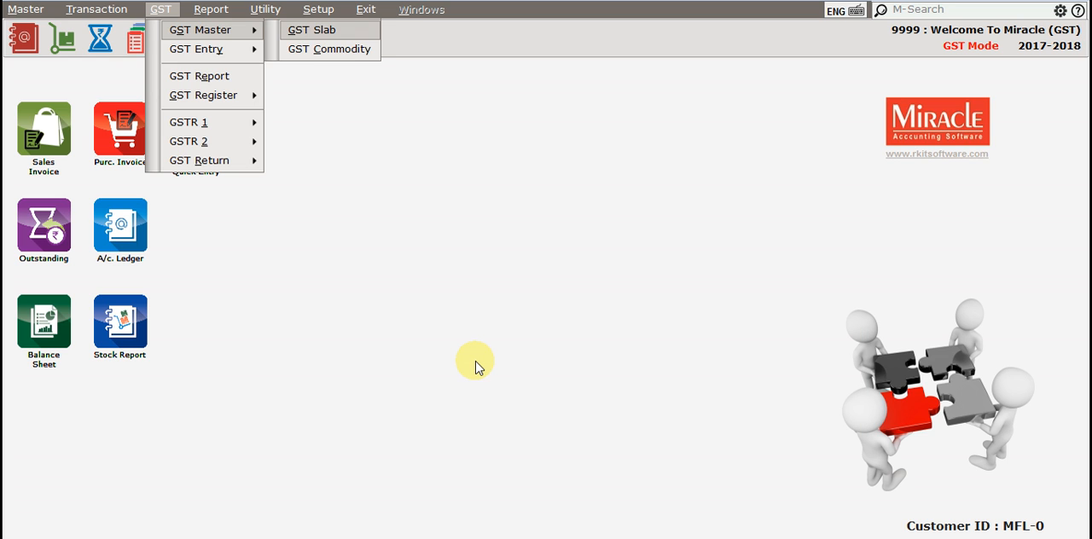
{"action": "key", "text": "Down"}
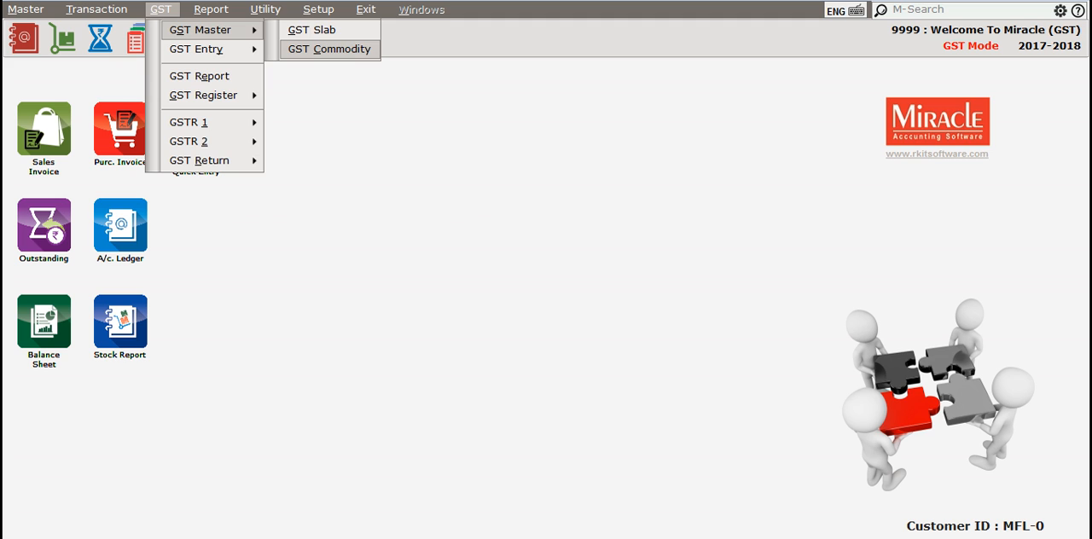
{"action": "key", "text": "Return"}
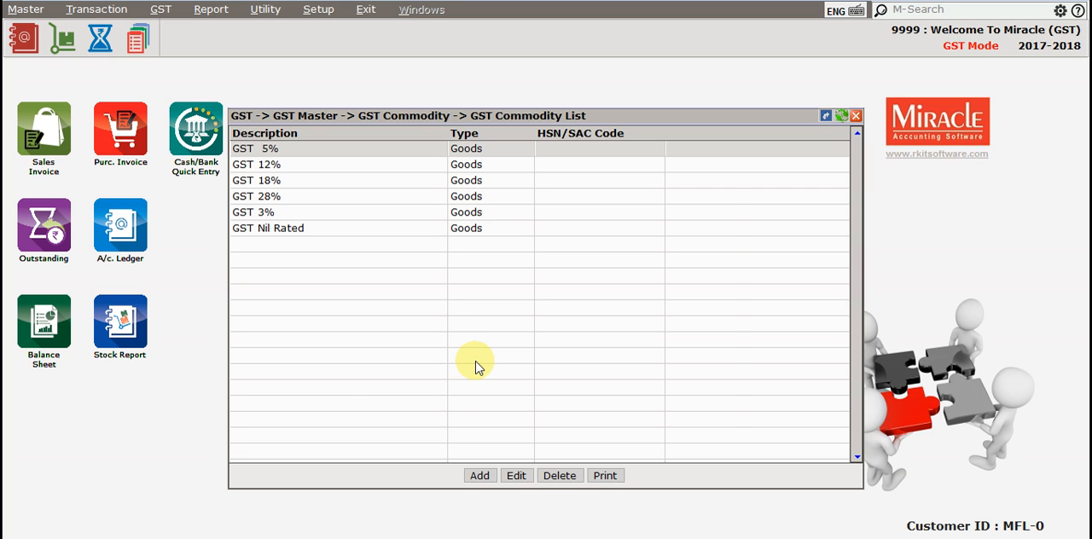
- Start a new GST commodity with the description "Computer (GST 18%)"
{"action": "key", "text": "Insert"}
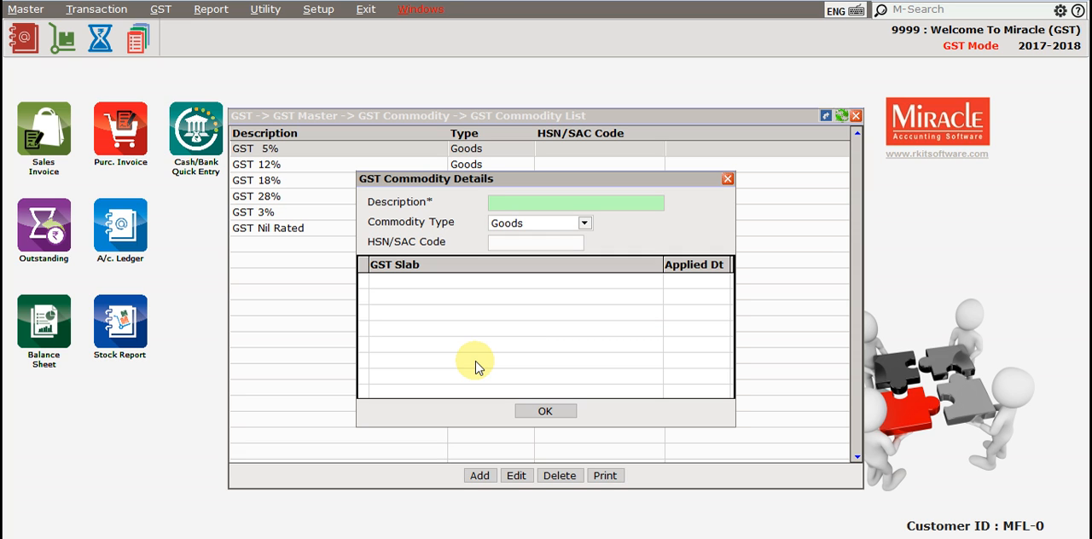
{"action": "type", "text": "Compute"}
{"action": "type", "text": "r"}
{"action": "type", "text": "()"}
{"action": "type", "text": "GST"}
{"action": "type", "text": " 18"}
{"action": "type", "text": "8"}
{"action": "key", "text": "BackSpace"}
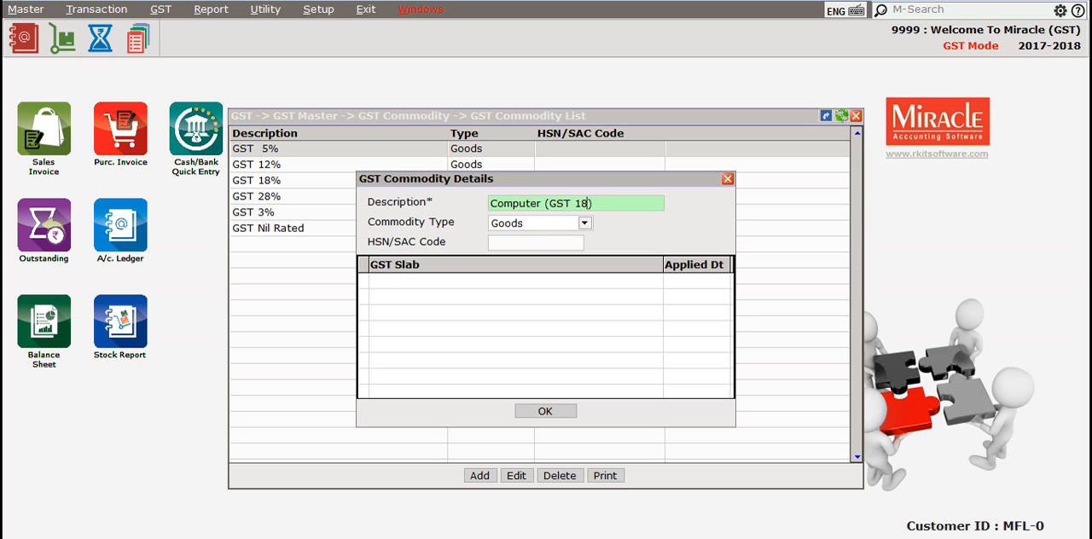
{"action": "type", "text": "%"}
{"action": "key", "text": "Return"}
- Set the commodity type to Goods and open the HSN/SAC code lookup
{"action": "key", "text": "Down"}
{"action": "key", "text": "Up"}
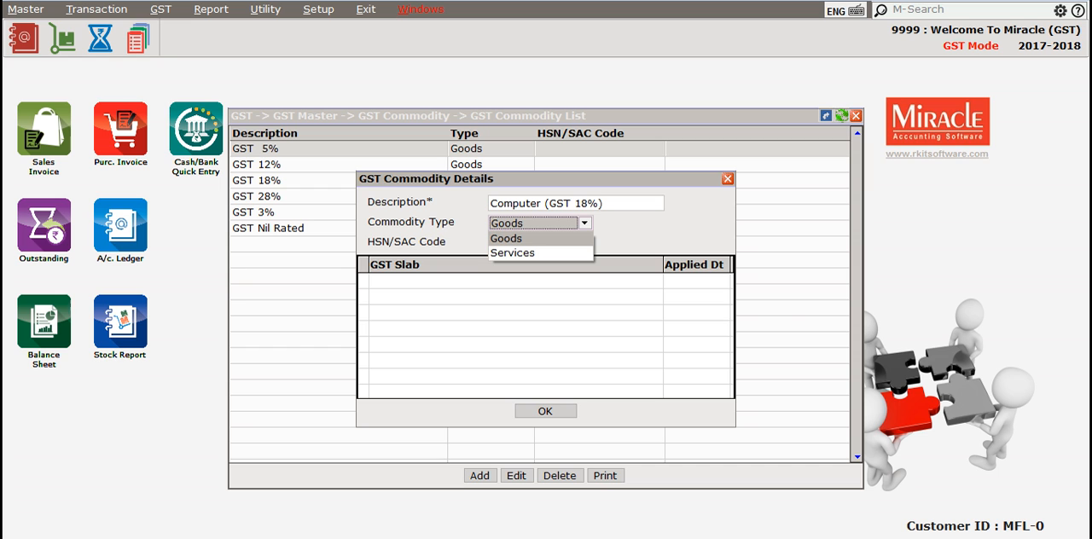
{"action": "key", "text": "Return"}
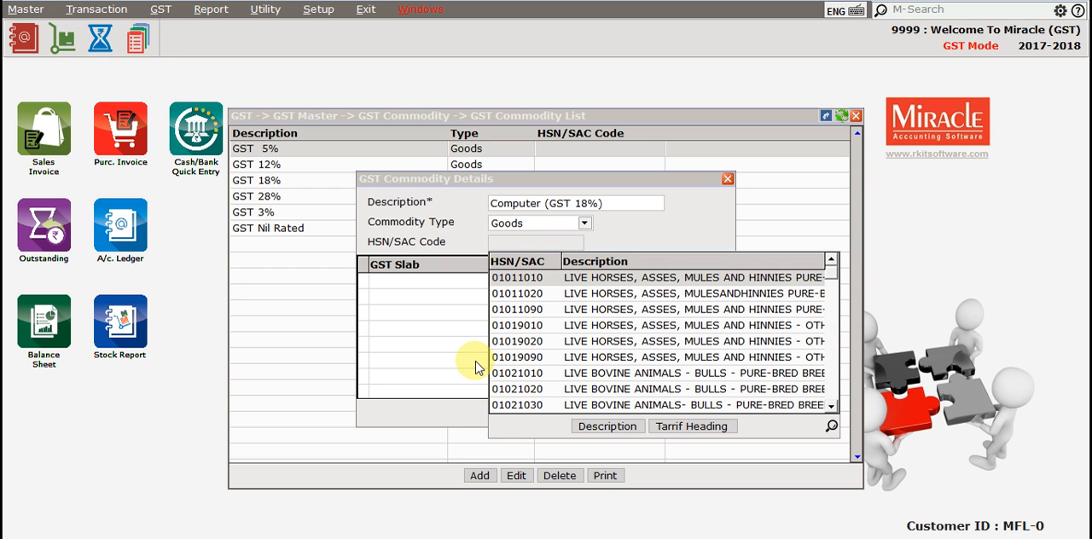
{"action": "key", "text": "Escape"}
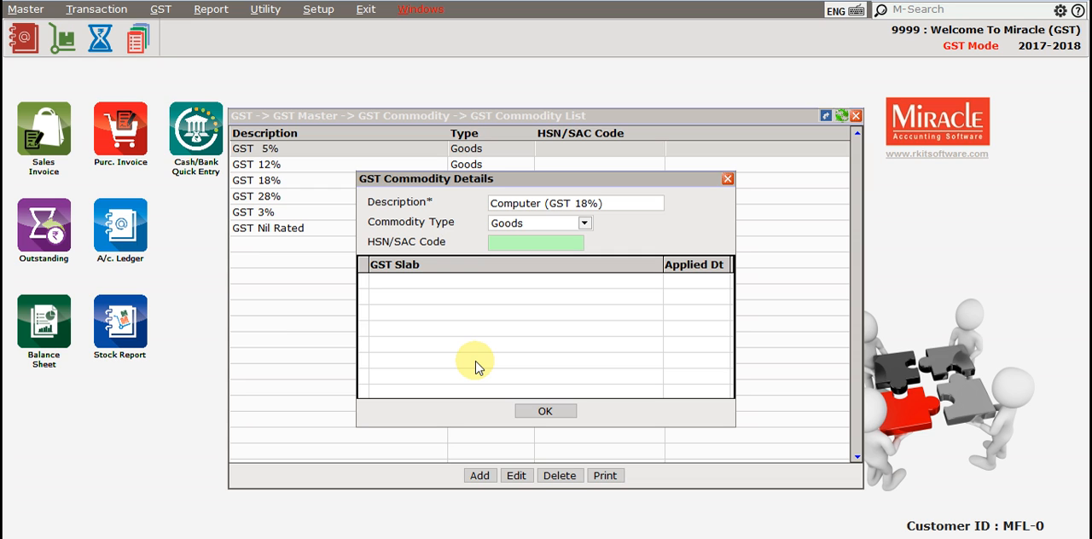
{"action": "key", "text": "Up"}
{"action": "key", "text": "Return"}
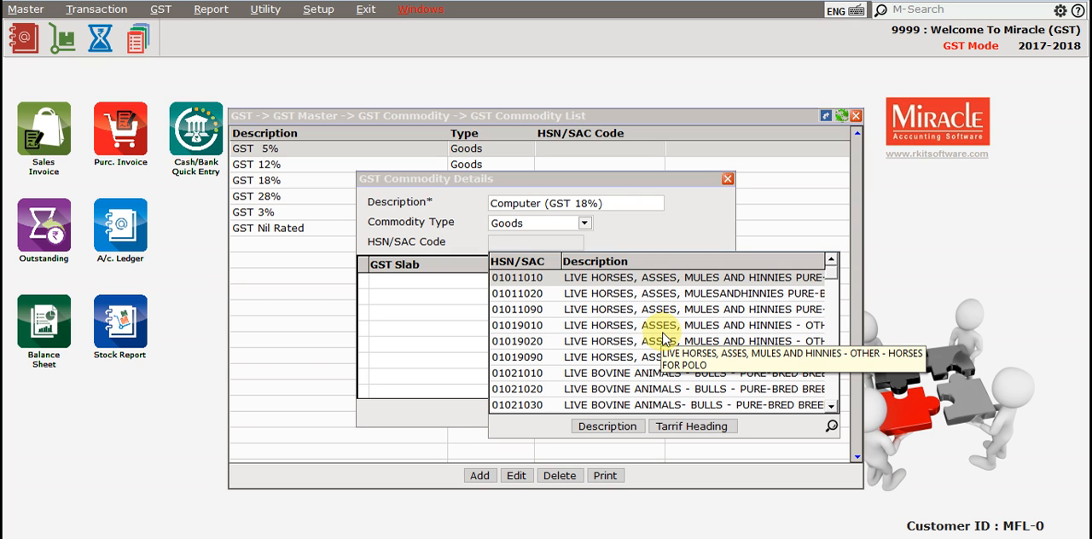
- Find HSN code 84713010 in the code lookup and read its full description
{"action": "key", "text": "Down"}
{"action": "key", "text": "Down"}
{"action": "key", "text": "Down"}
{"action": "key", "text": "Down"}
{"action": "key", "text": "Down"}
{"action": "key", "text": "Down"}
{"action": "key", "text": "Down"}
{"action": "key", "text": "Up"}
{"action": "key", "text": "Up"}
{"action": "key", "text": "Up"}
{"action": "key", "text": "Up"}
{"action": "key", "text": "Up"}
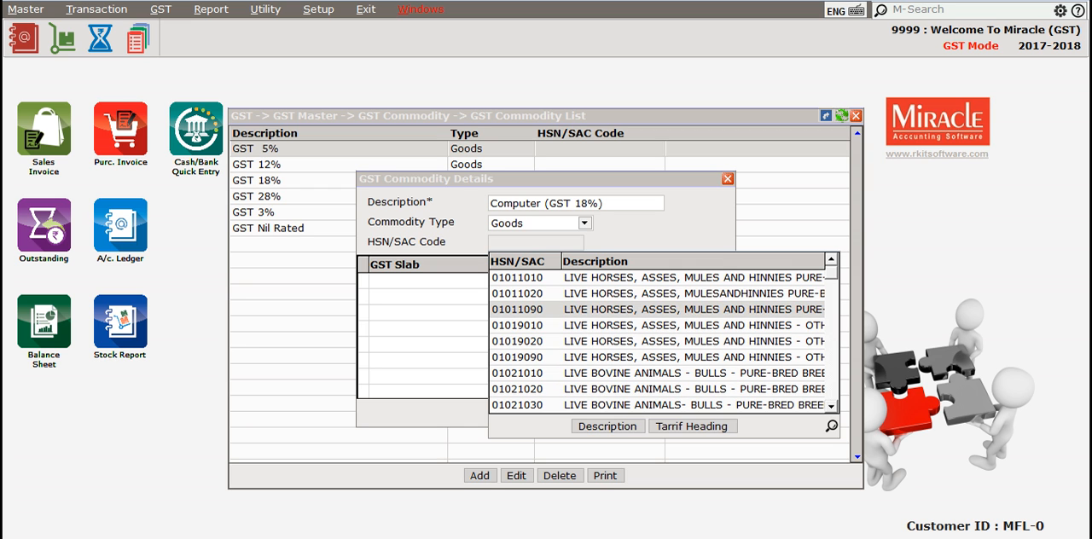
{"action": "key", "text": "Up"}
{"action": "type", "text": "8471"}
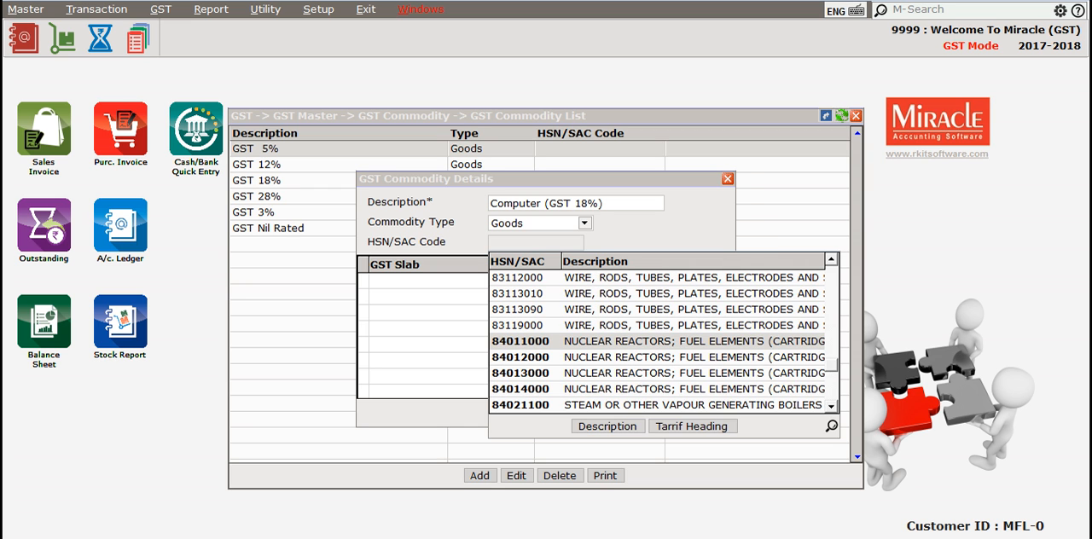
{"action": "type", "text": "301"}
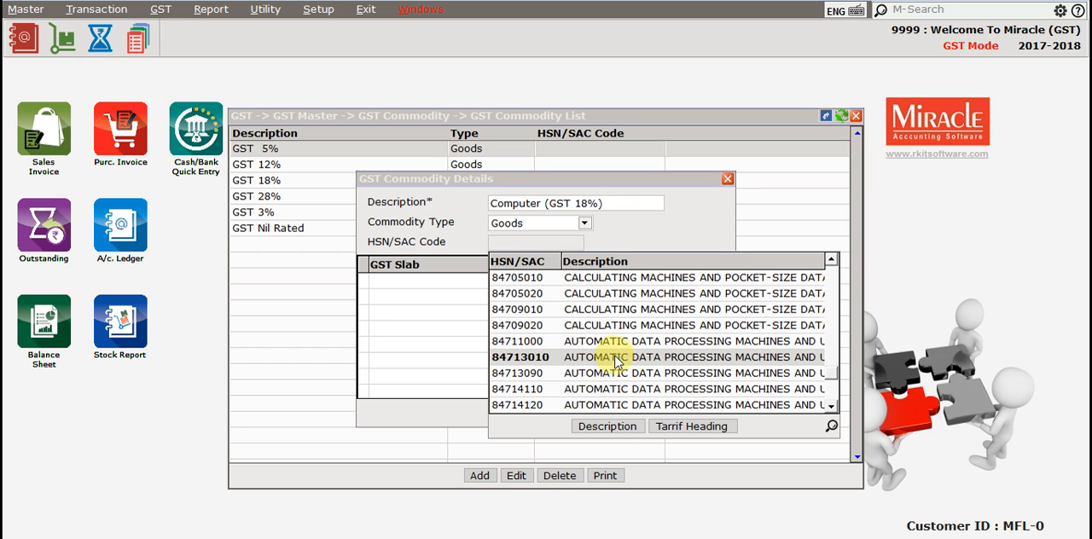
{"action": "left_click", "coordinate": [607, 426]}
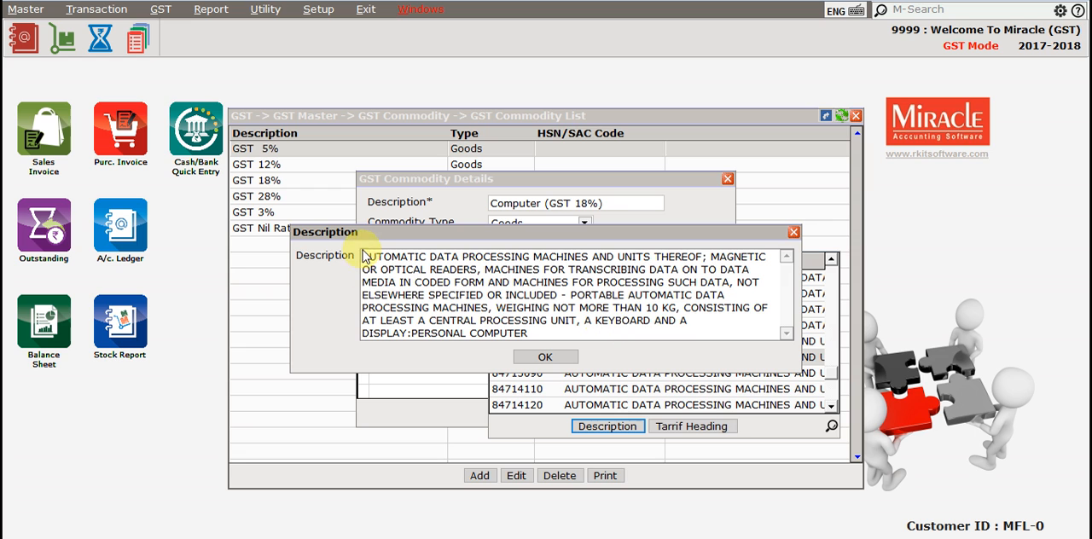
{"action": "left_click", "coordinate": [552, 358]}
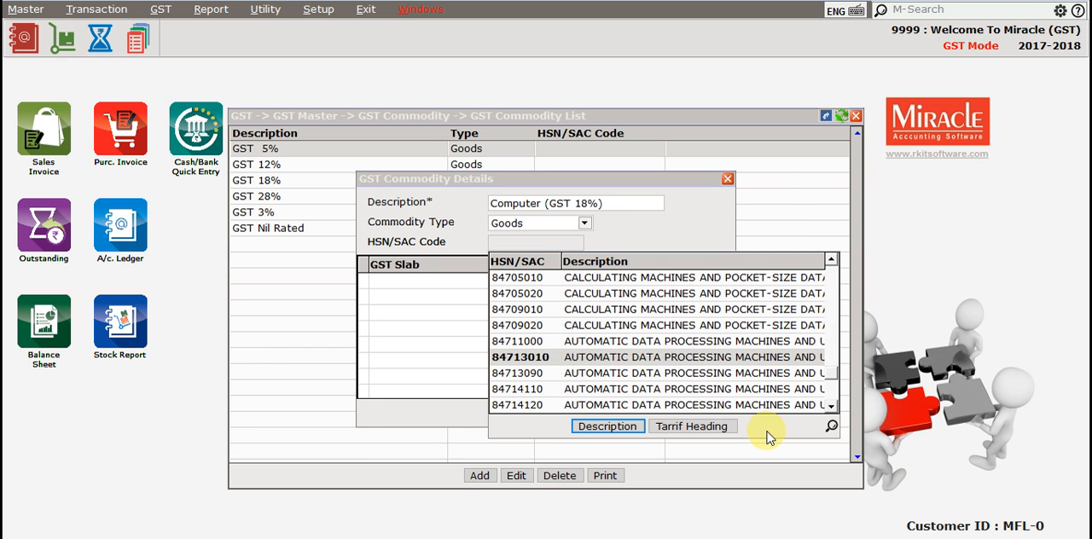
- View the HSN/SAC codes by tariff, chapter and sub heading, and close the lookup without picking a code
{"action": "left_click", "coordinate": [717, 427]}
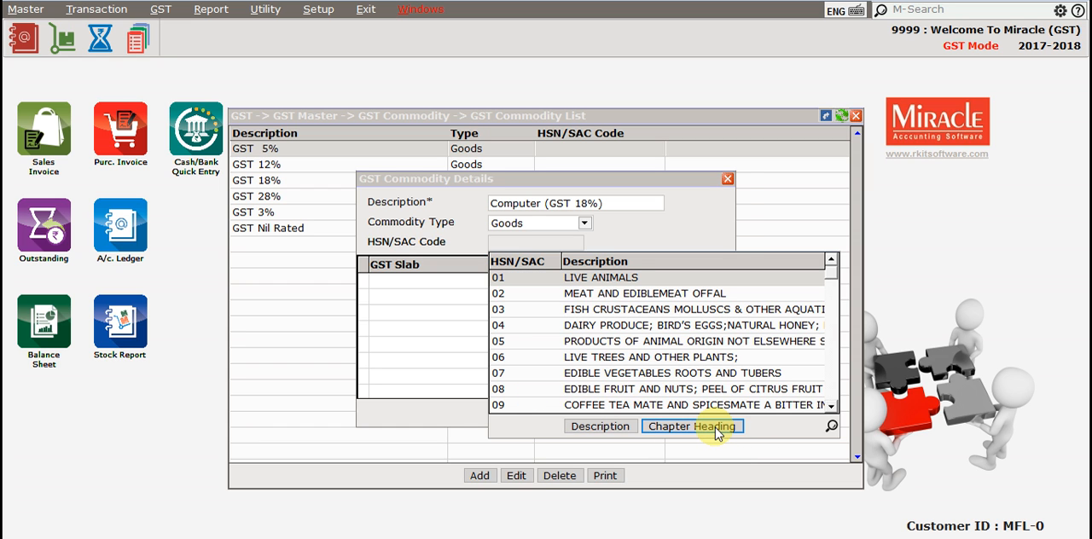
{"action": "left_click", "coordinate": [716, 431]}
{"action": "left_click", "coordinate": [716, 431]}
{"action": "left_click", "coordinate": [715, 427]}
{"action": "left_click", "coordinate": [715, 427]}
{"action": "left_click", "coordinate": [715, 427]}
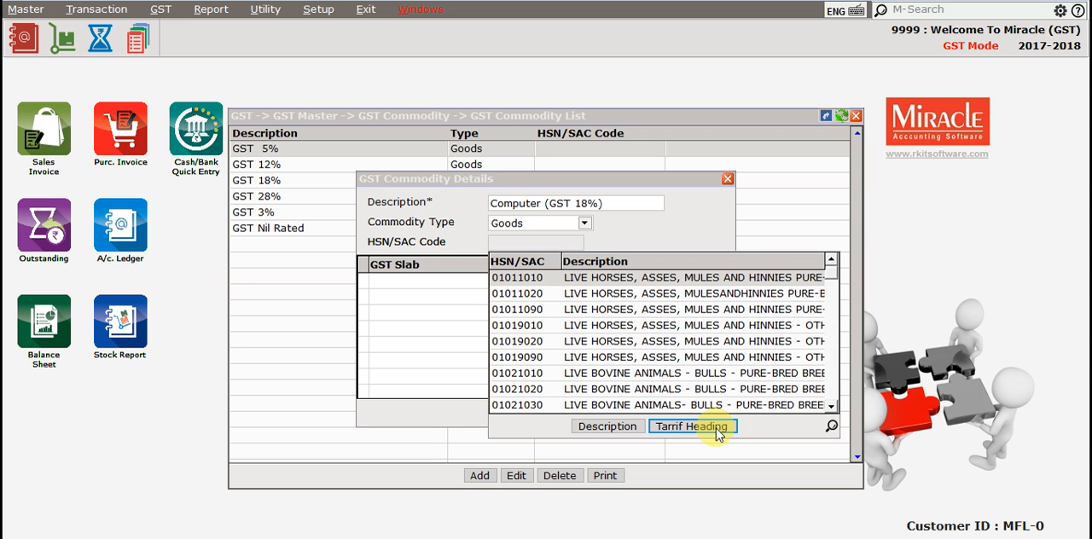
{"action": "left_click", "coordinate": [716, 428]}
{"action": "left_click", "coordinate": [716, 428]}
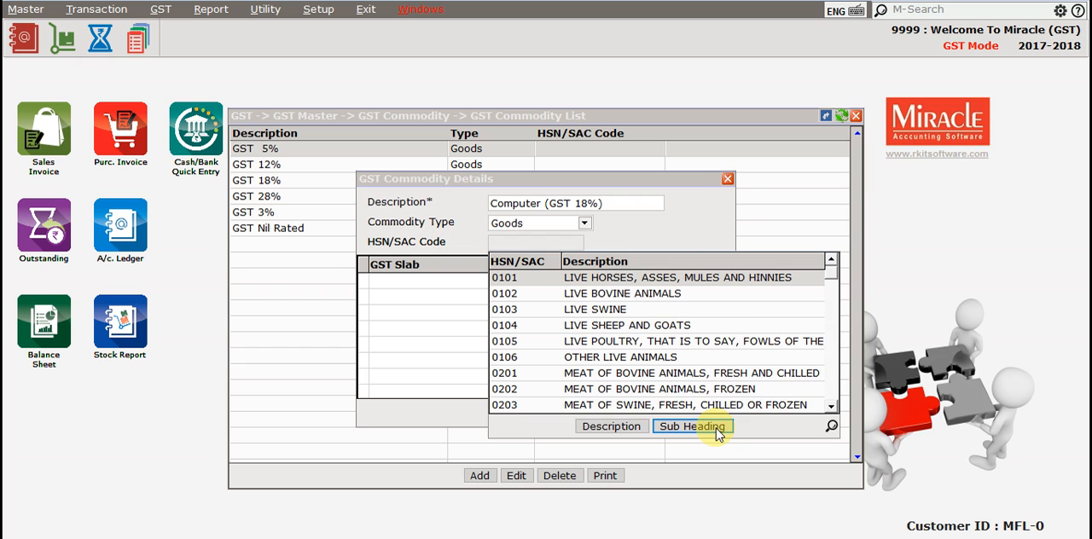
{"action": "key", "text": "Escape"}
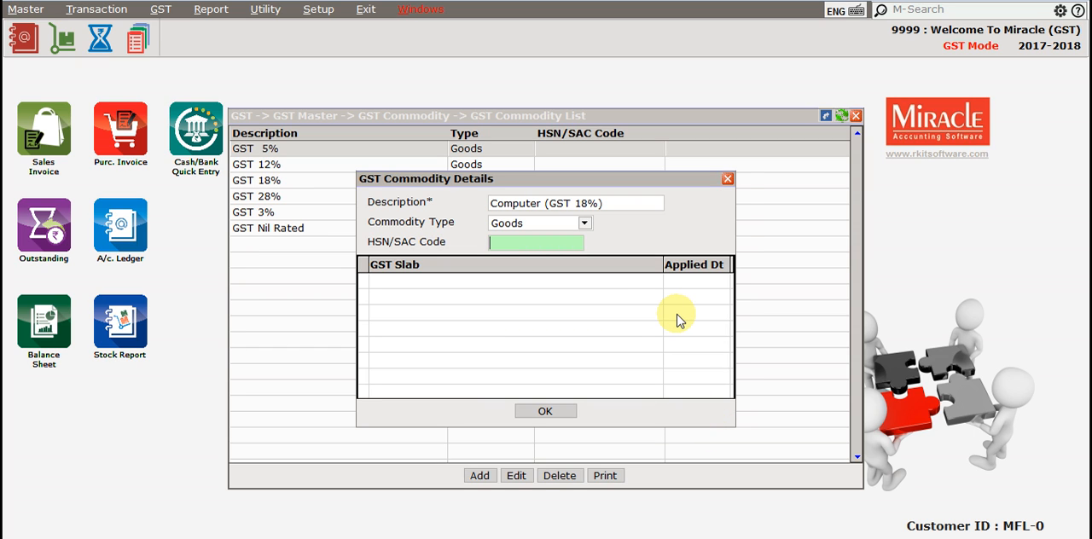
- Enter 84713010 as the commodity's HSN/SAC code
{"action": "type", "text": "84713010"}
{"action": "key", "text": "Return"}
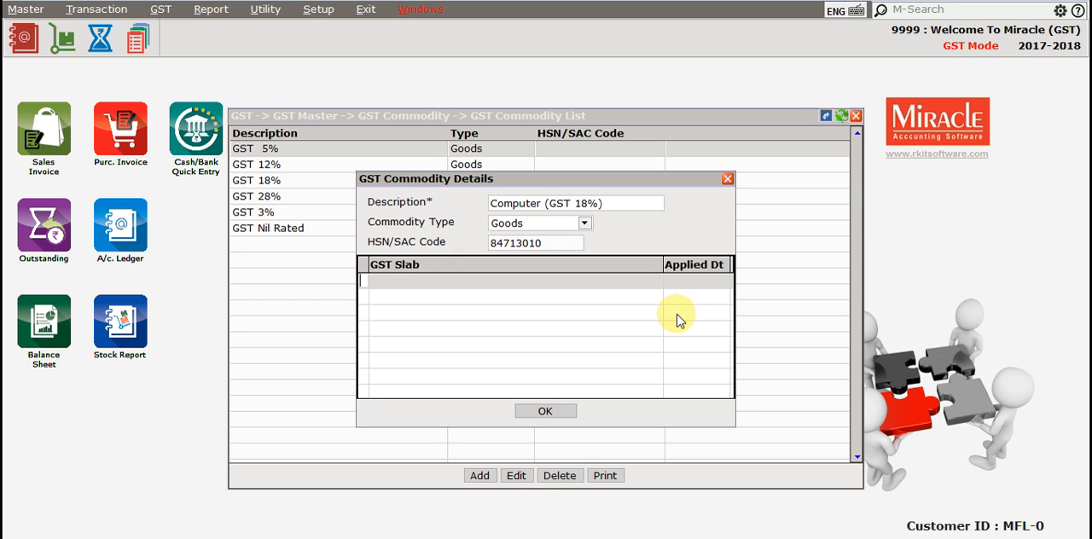
- Assign the GST 18% slab to the commodity, applied from 01/07/2017, and save the commodity
{"action": "key", "text": "Return"}
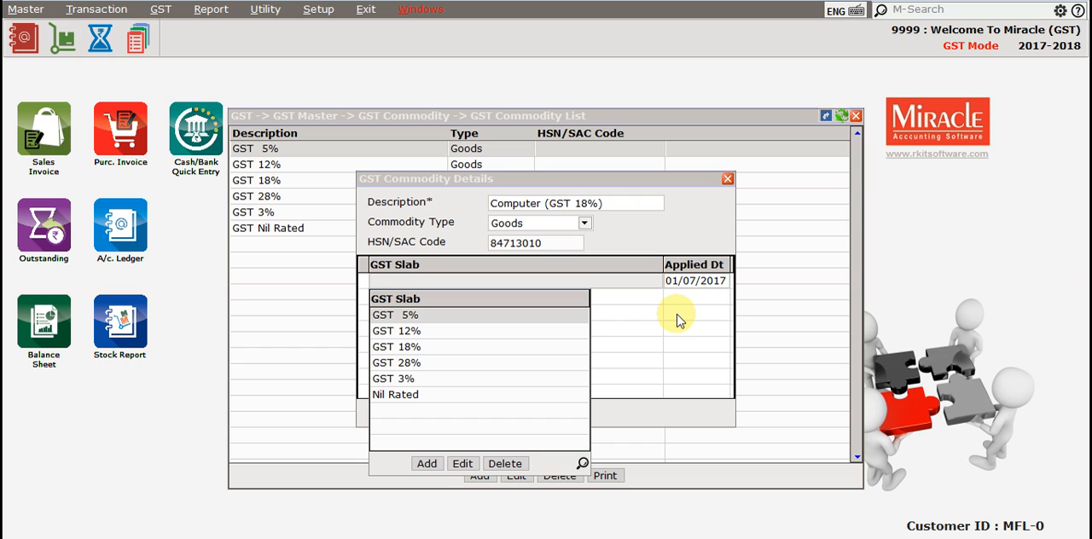
{"action": "key", "text": "Down"}
{"action": "key", "text": "Down"}
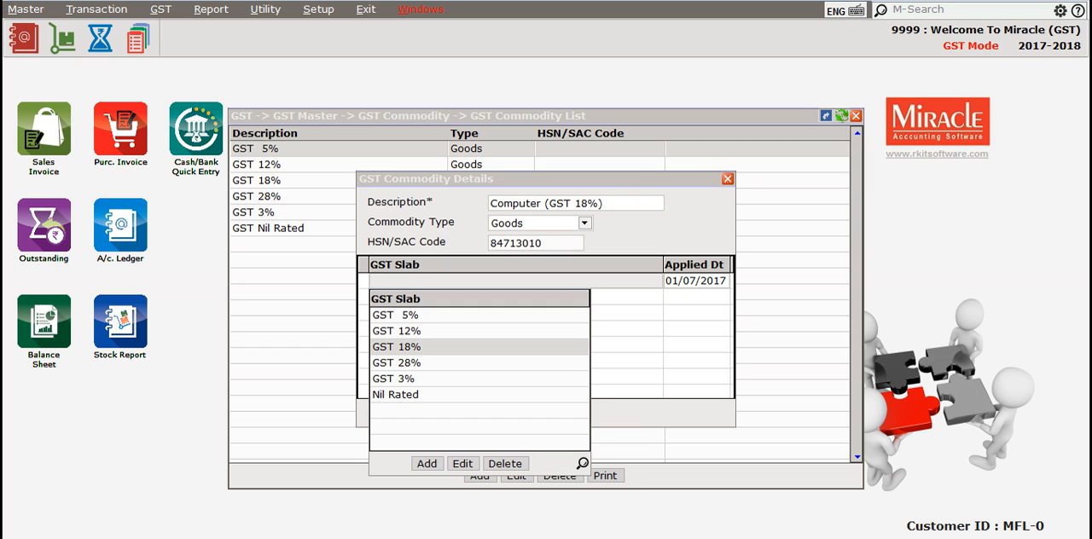
{"action": "key", "text": "Return"}
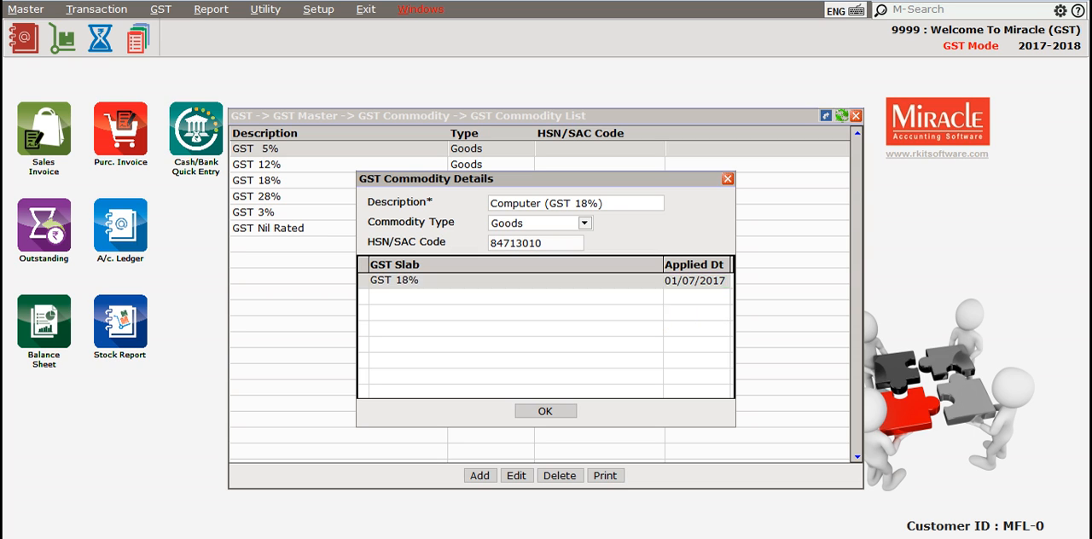
{"action": "key", "text": "Return"}
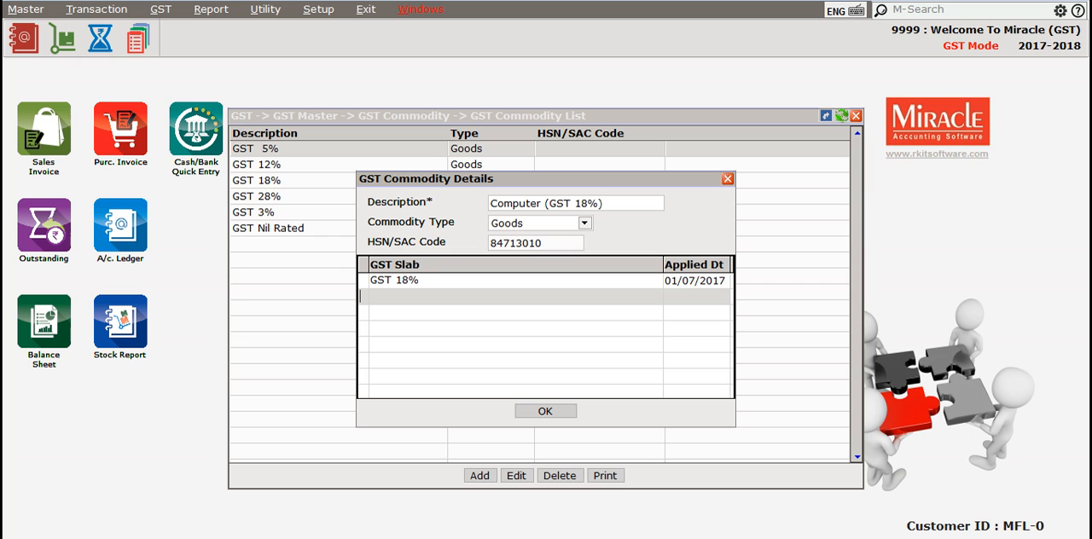
{"action": "left_click", "coordinate": [554, 414]}
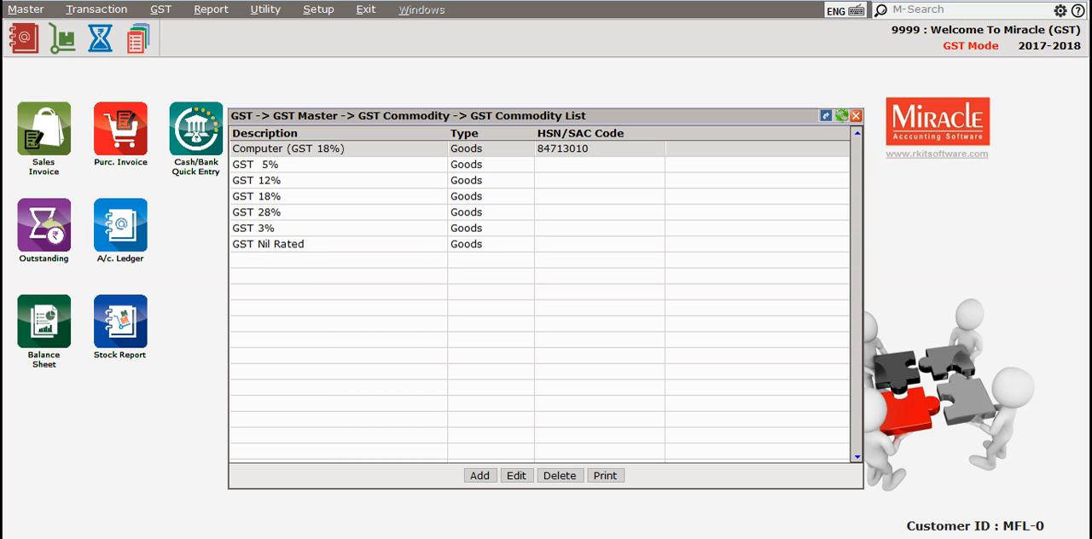
- Close the GST Commodity list and open the Product Master to look through the existing products
{"action": "key", "text": "Escape"}
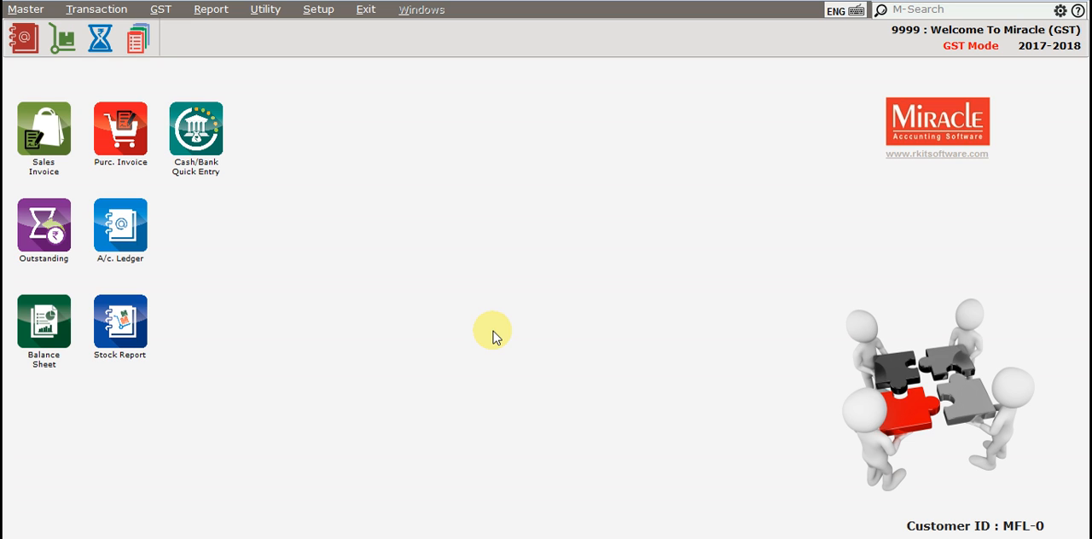
{"action": "key", "text": "alt+m"}
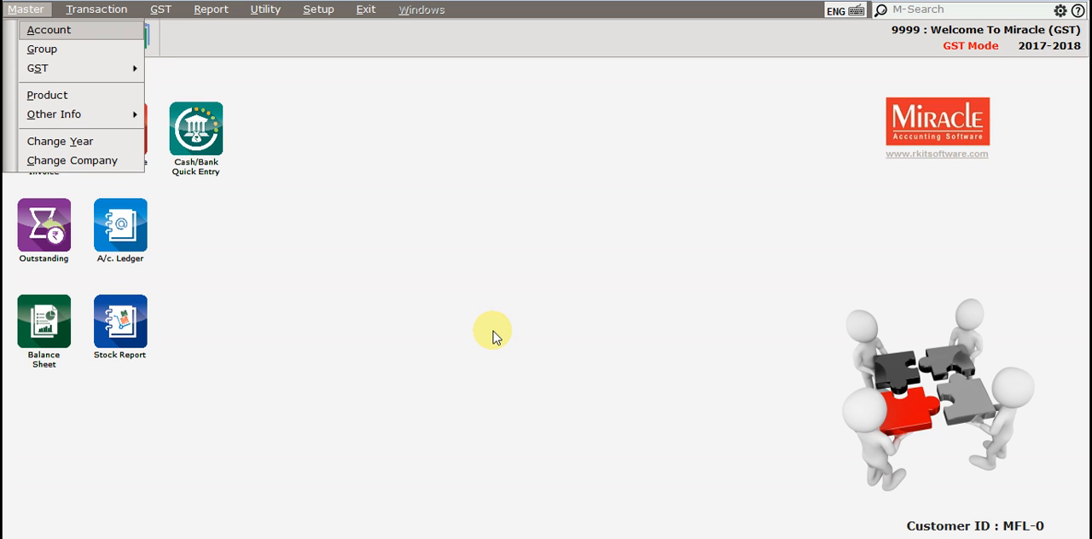
{"action": "key", "text": "Down"}
{"action": "key", "text": "Down"}
{"action": "key", "text": "Down"}
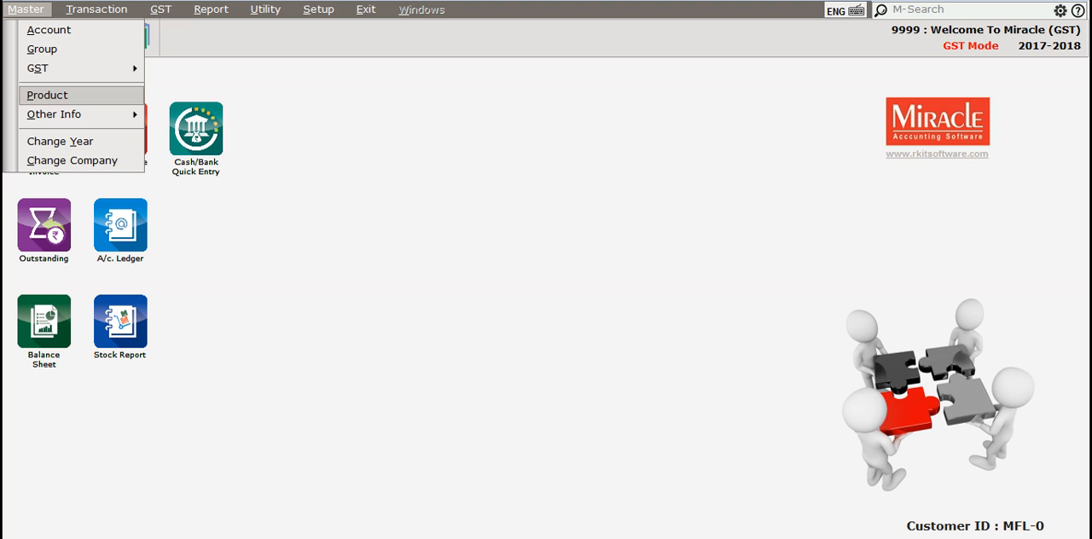
{"action": "key", "text": "Return"}
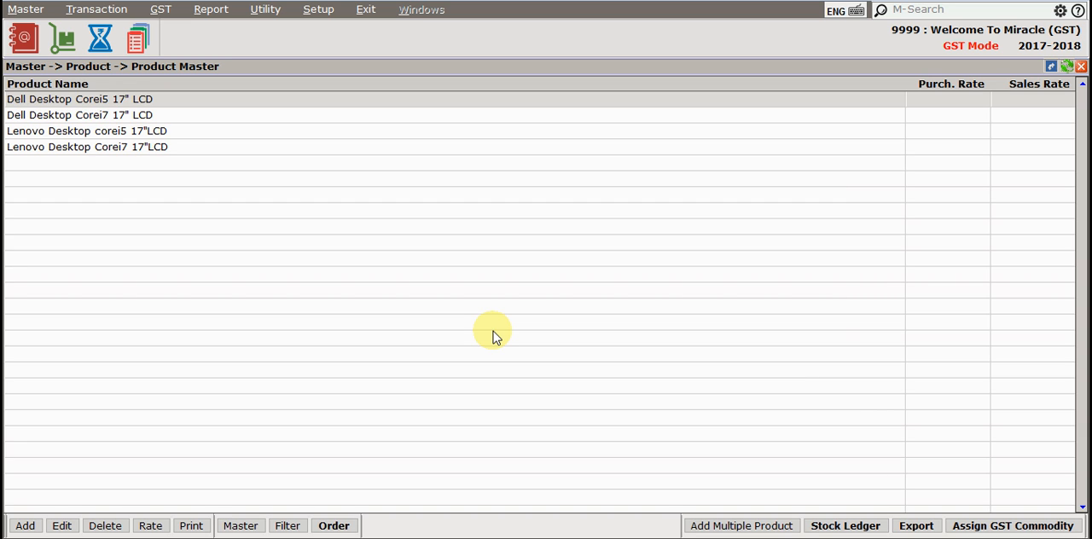
{"action": "key", "text": "Down"}
{"action": "key", "text": "Down"}
{"action": "key", "text": "Down"}
{"action": "key", "text": "Up"}
{"action": "key", "text": "Up"}
{"action": "key", "text": "Up"}
- Start a new product named Product1, leave its alias empty, and open its GST commodity choices
{"action": "key", "text": "Insert"}
{"action": "type", "text": "Pr"}
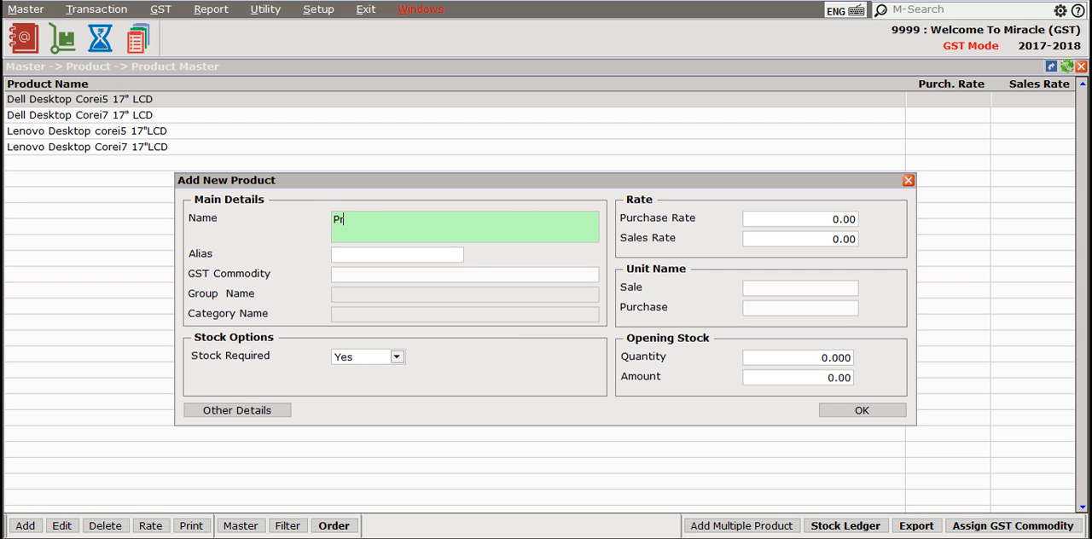
{"action": "type", "text": "oduct1"}
{"action": "key", "text": "Return"}
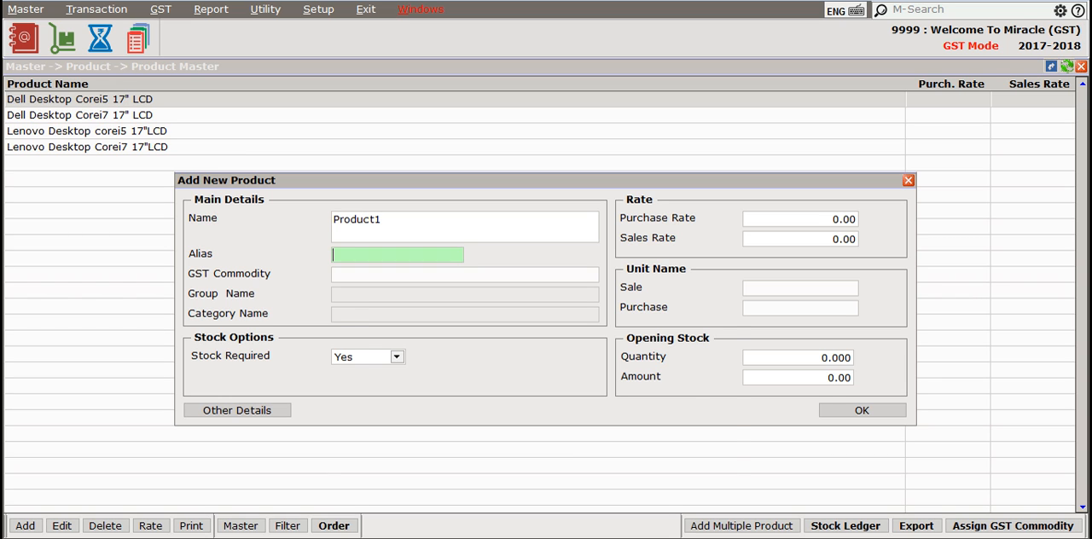
{"action": "key", "text": "Return"}
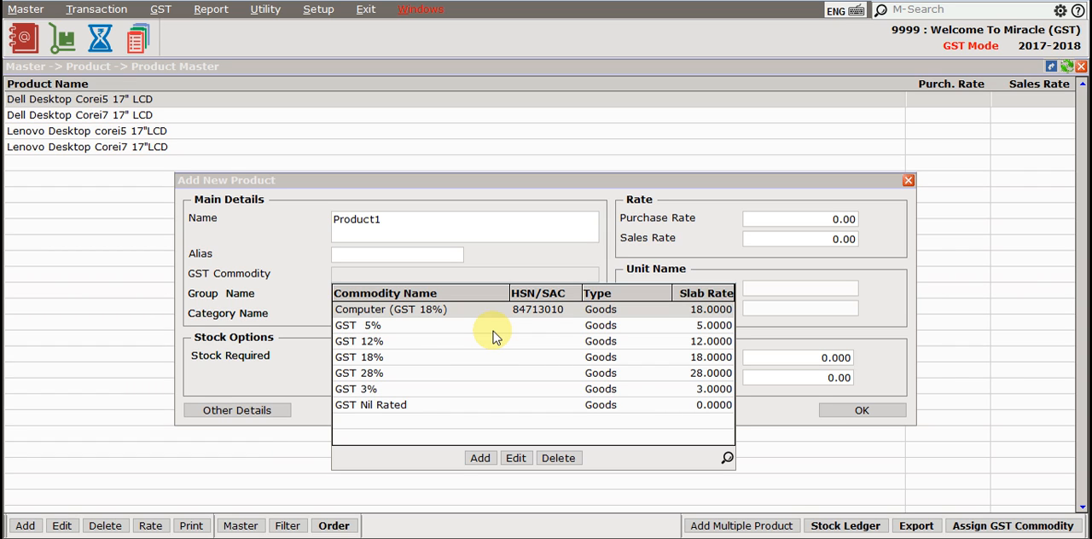
- Examine the GST commodities available for the new product, including their HSN/SAC codes, types and slab rates
{"action": "key", "text": "Down"}
{"action": "key", "text": "Down"}
{"action": "key", "text": "Up"}
{"action": "key", "text": "Up"}
{"action": "key", "text": "Down"}
{"action": "key", "text": "Down"}
{"action": "key", "text": "Down"}
{"action": "key", "text": "Down"}
{"action": "key", "text": "Down"}
{"action": "key", "text": "Down"}
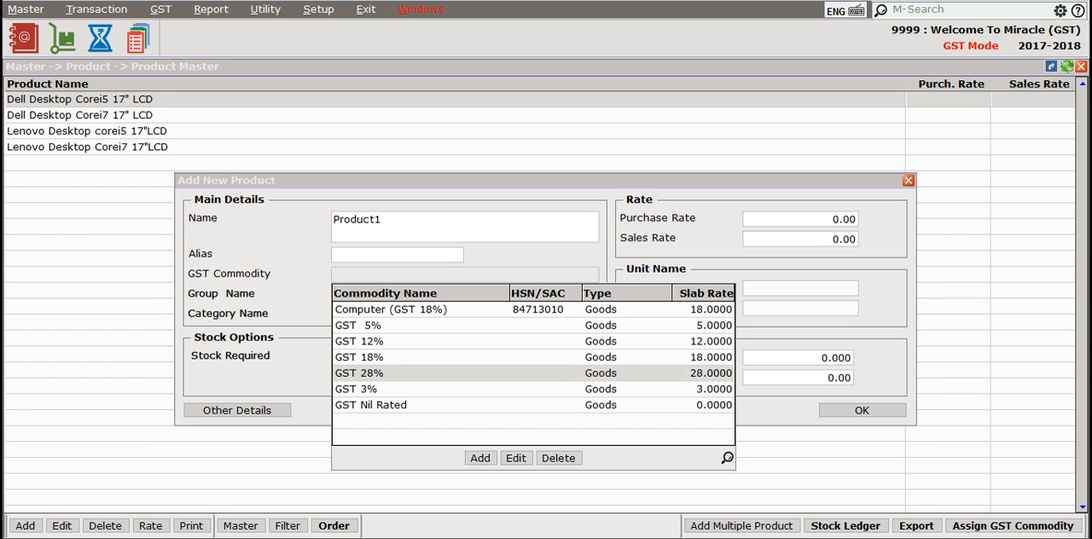
{"action": "key", "text": "Up"}
{"action": "key", "text": "Up"}
{"action": "key", "text": "Up"}
{"action": "key", "text": "Up"}
{"action": "key", "text": "Up"}
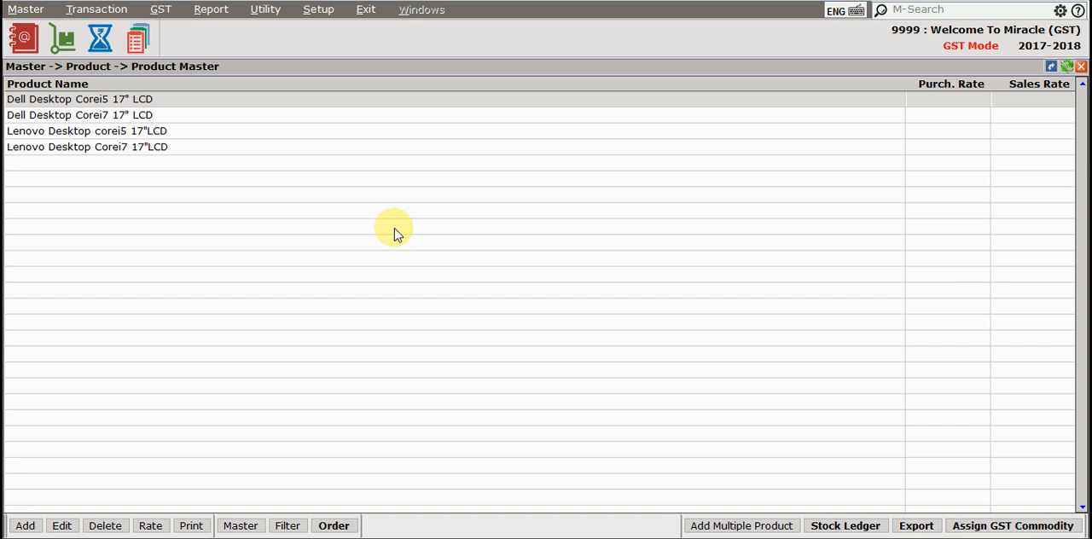
- Open the GST commodity assignment for existing products and mark the Dell Desktop Corei5 and Corei7 17" LCD products
{"action": "left_click", "coordinate": [1044, 527]}
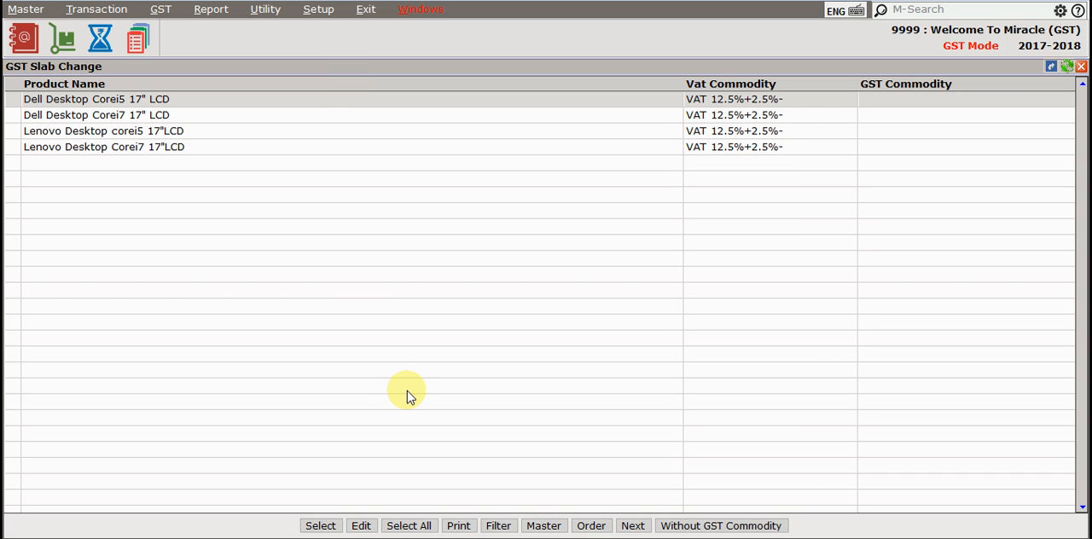
{"action": "key", "text": "Down"}
{"action": "key", "text": "Up"}
{"action": "key", "text": "Down"}
{"action": "key", "text": "Up"}
{"action": "key", "text": "Down"}
{"action": "key", "text": "Up"}
{"action": "key", "text": "space"}
{"action": "key", "text": "space"}
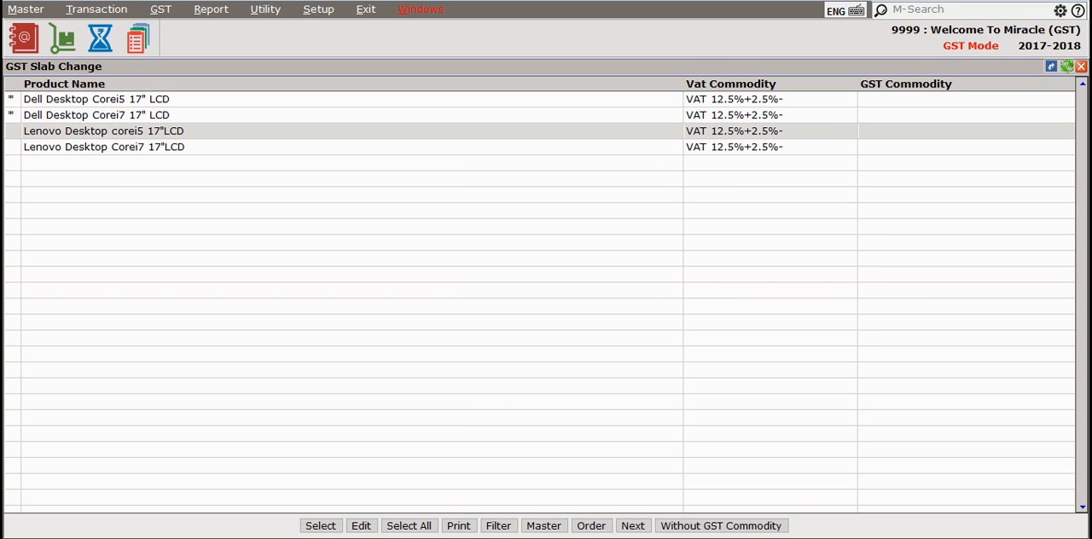
- Assign the Computer (GST 18%) commodity to the marked Dell desktop products and save the assignment
{"action": "left_click", "coordinate": [361, 526]}
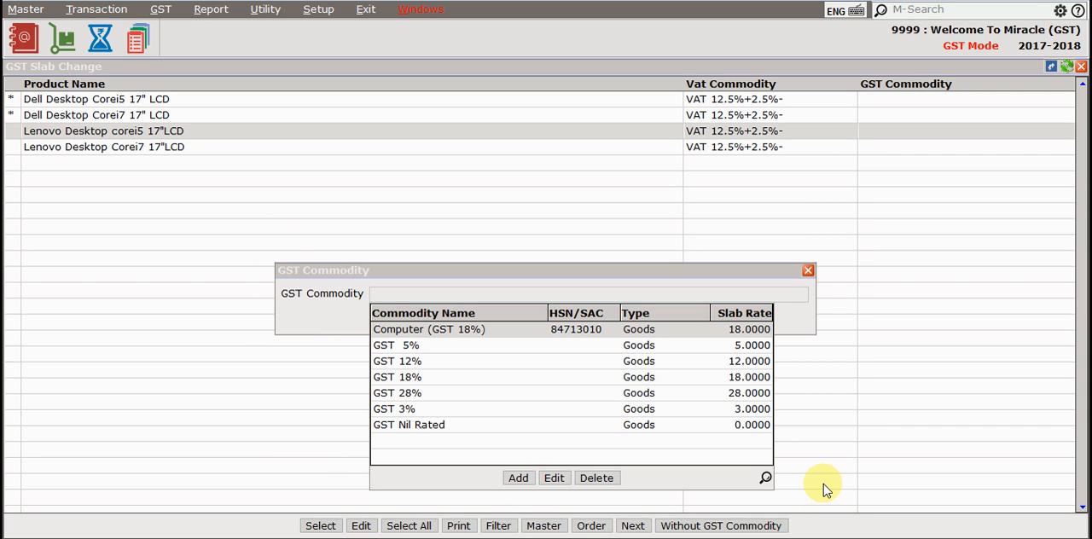
{"action": "key", "text": "Down"}
{"action": "key", "text": "Up"}
{"action": "key", "text": "Return"}
{"action": "key", "text": "Return"}
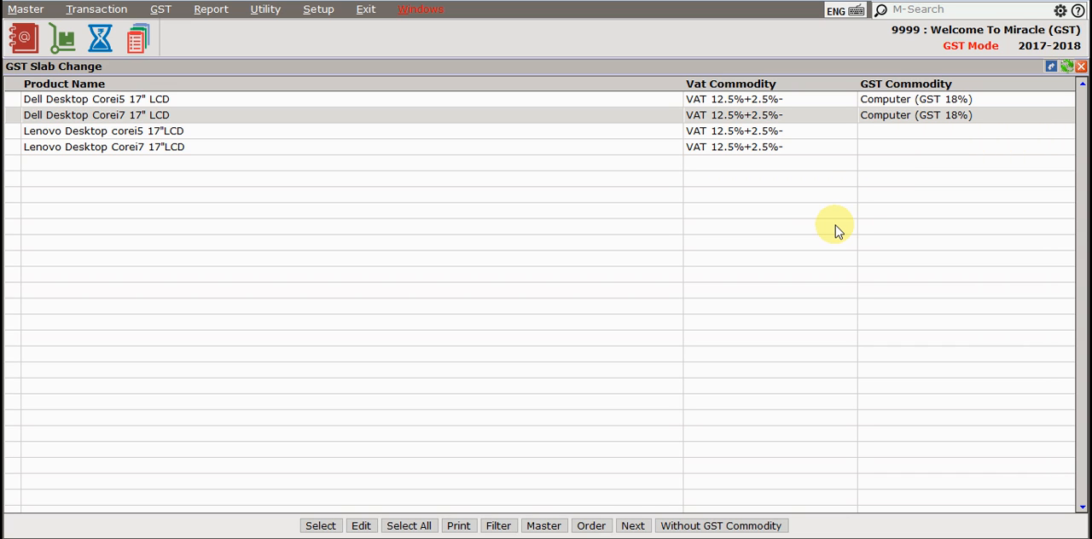
- Review the products without a GST commodity and those with one, and close the product lists back to the home screen
{"action": "left_click", "coordinate": [783, 527]}
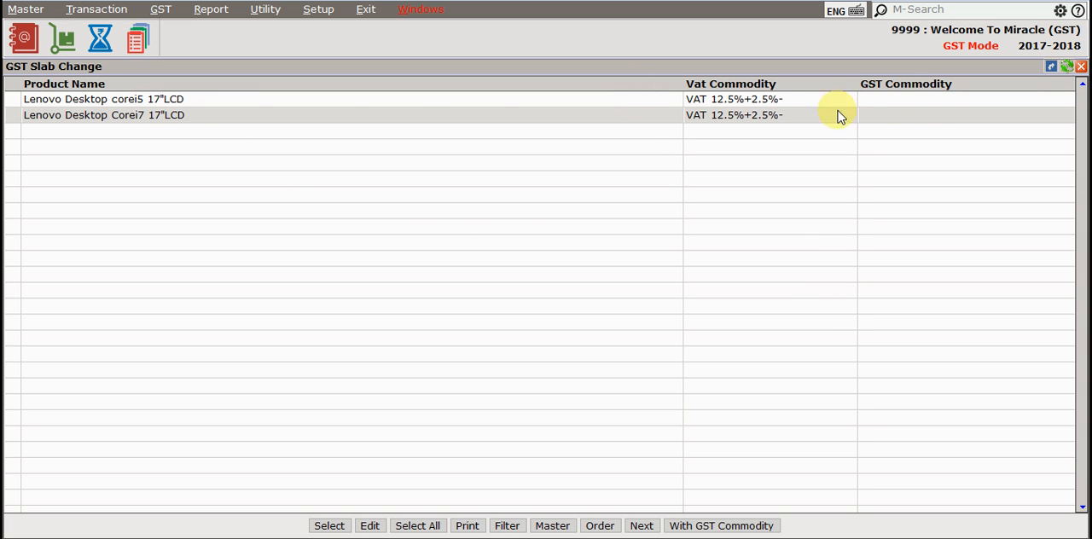
{"action": "left_click", "coordinate": [764, 526]}
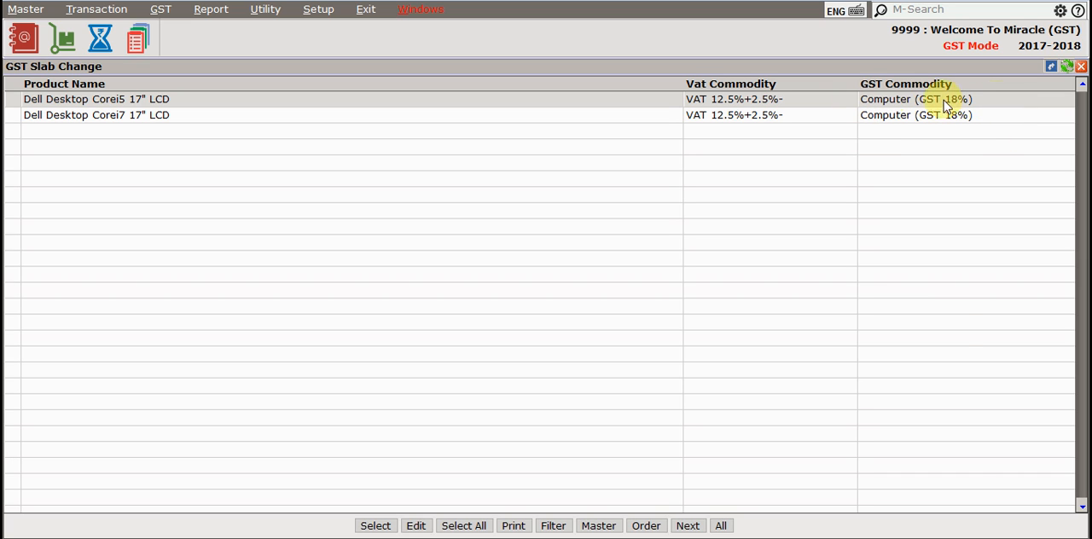
{"action": "key", "text": "Escape"}
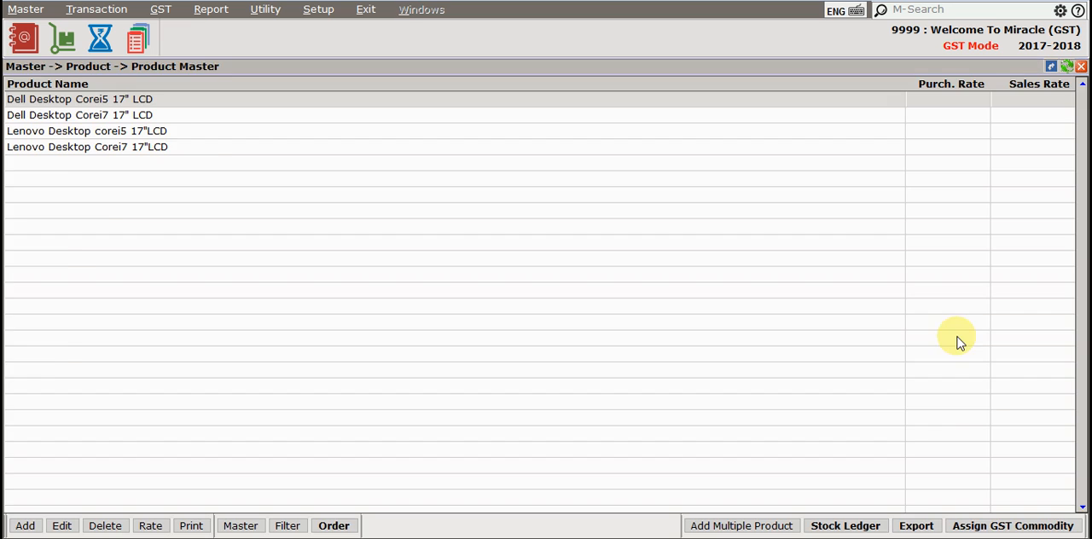
{"action": "key", "text": "Escape"}
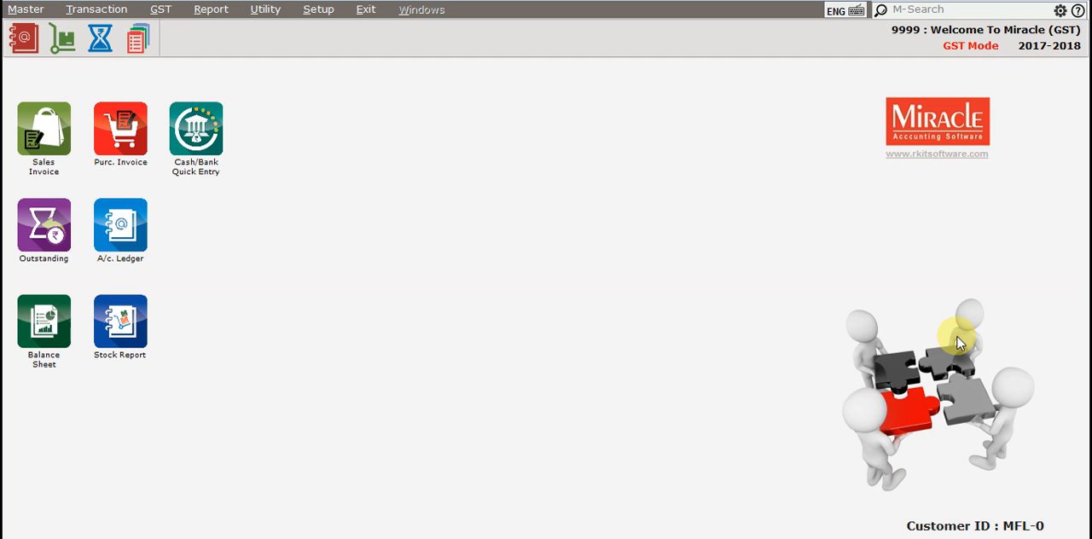